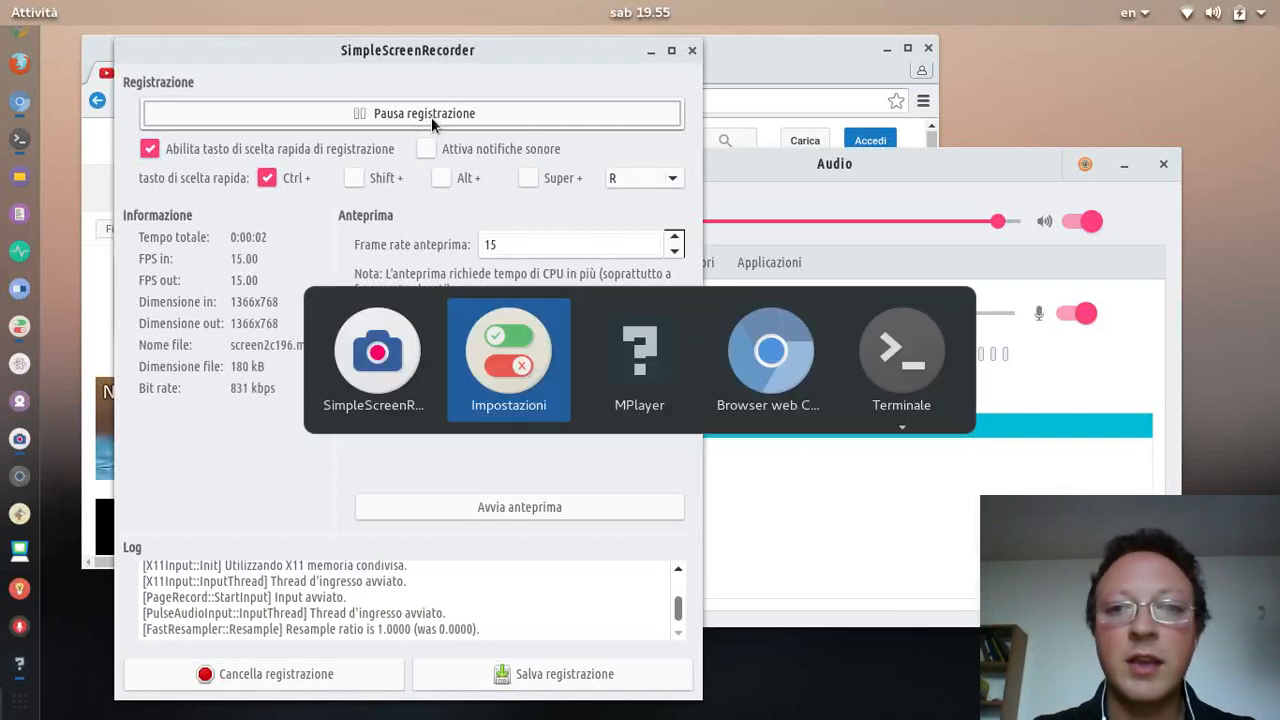
{"action": "key", "text": "alt+Tab"}
{"action": "key", "text": "alt+Tab"}
{"action": "key", "text": "alt+Tab"}
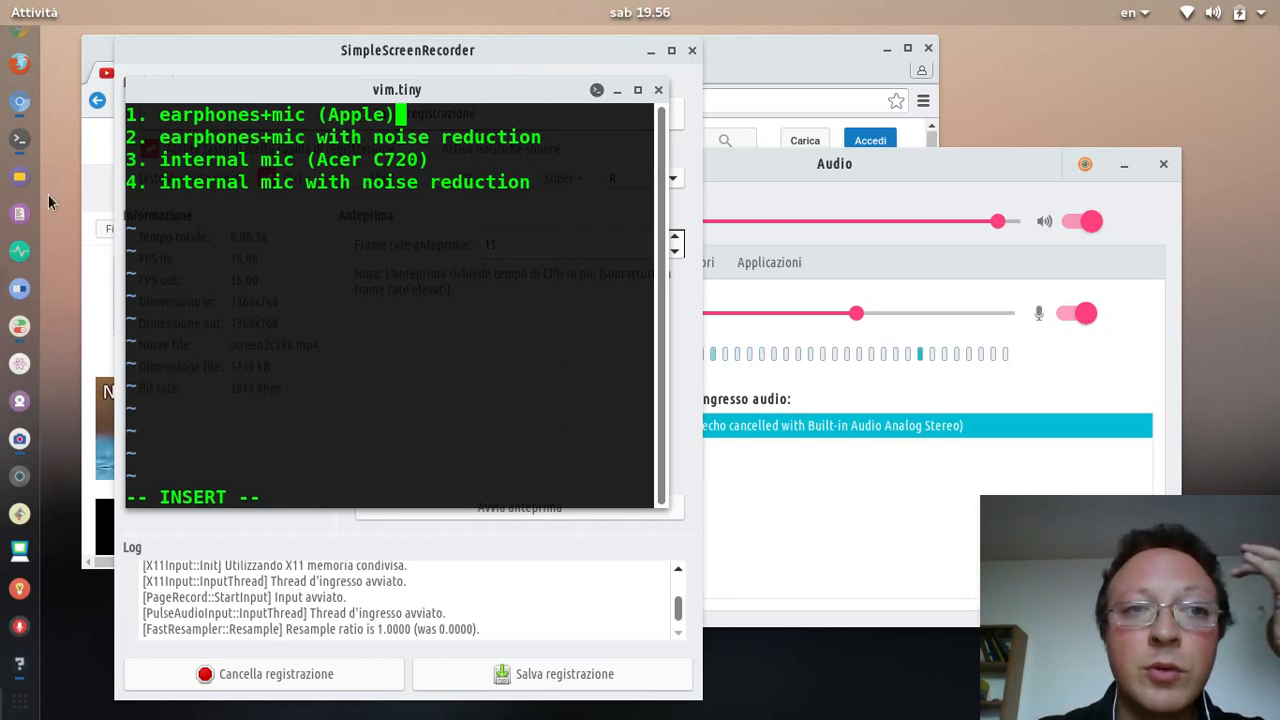
Step: Raise the Chromium window showing YouTube results for 'linux noise reduction'
{"action": "left_click", "coordinate": [97, 195]}
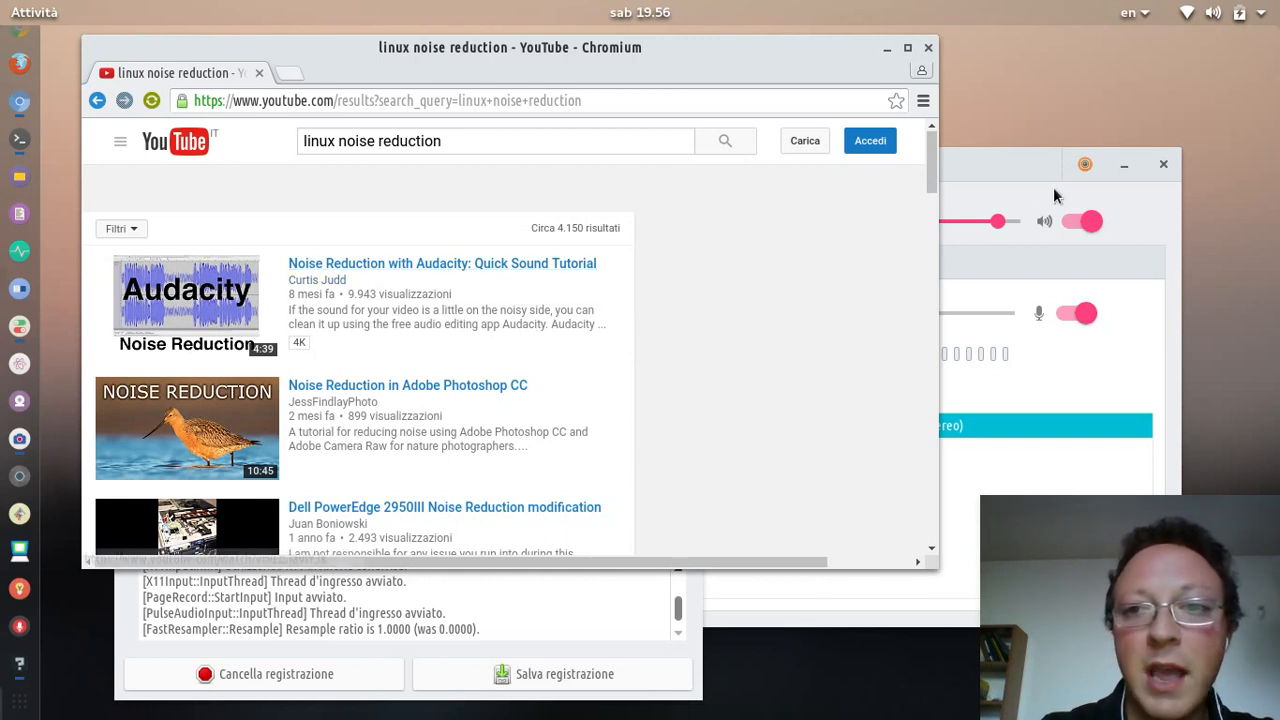
Step: Raise the Audio settings window listing the echo-cancelled device and built-in microphone
{"action": "left_click", "coordinate": [1014, 163]}
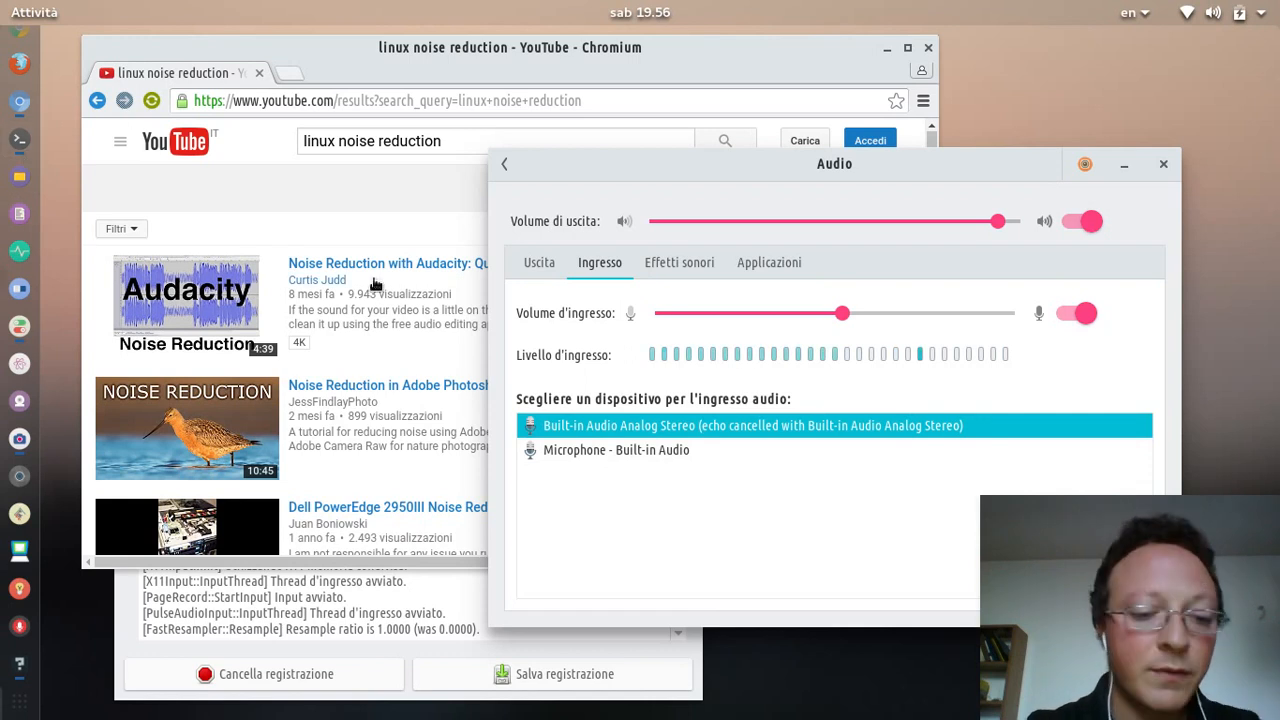
Step: Move the Audio settings beside the test list and select 'Microphone - Built-in Audio' as input
{"action": "key", "text": "alt+Tab"}
{"action": "key", "text": "Tab"}
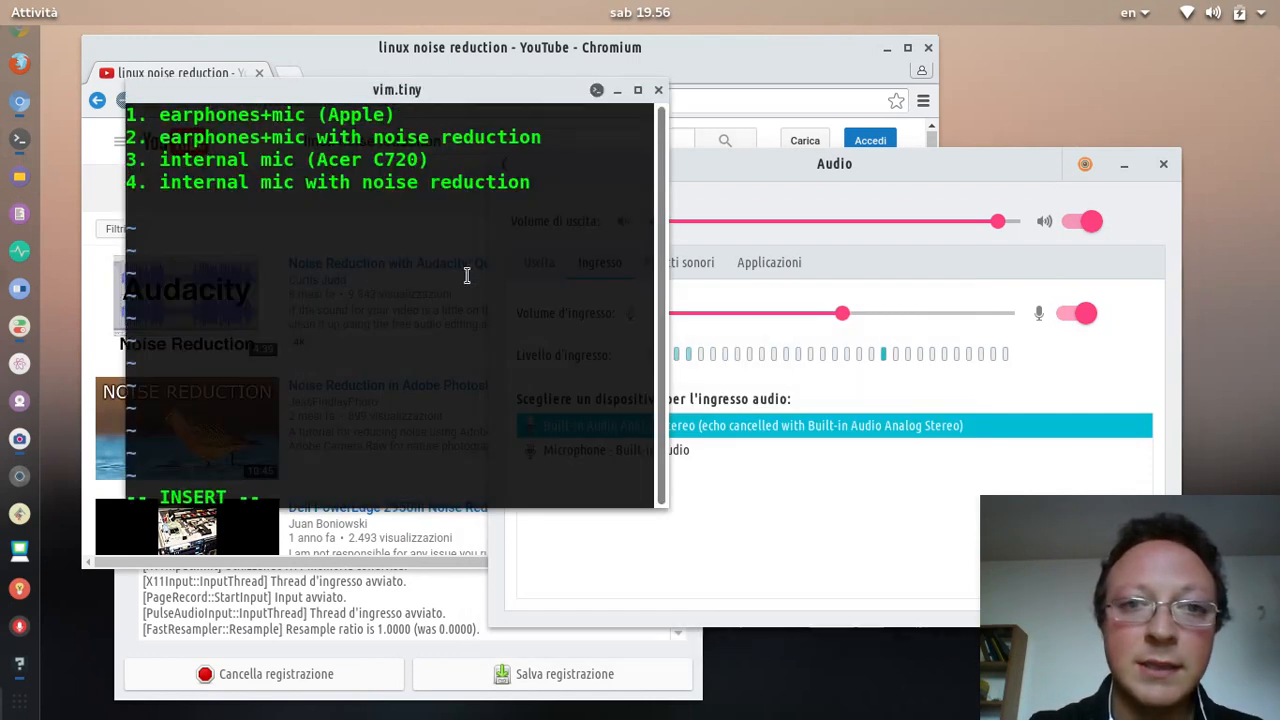
{"action": "left_click_drag", "start_coordinate": [921, 166], "coordinate": [975, 70]}
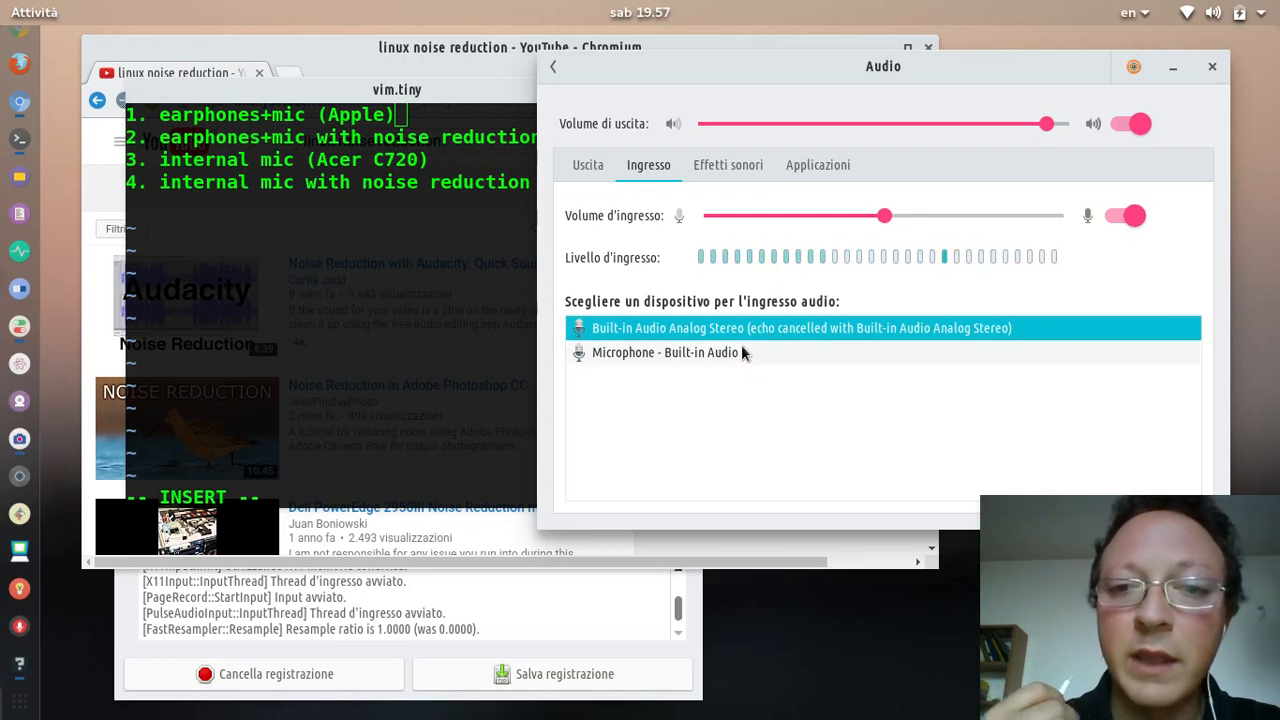
{"action": "left_click", "coordinate": [741, 352]}
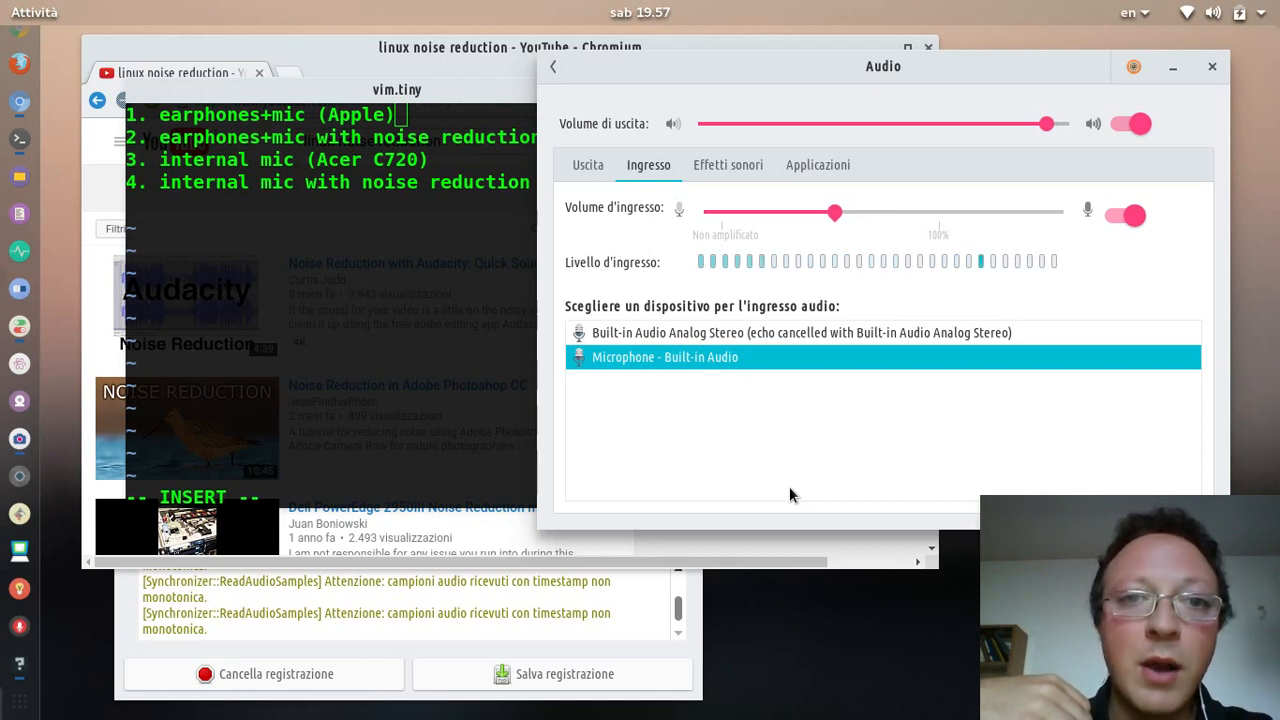
Step: Highlight 'internal' on line 3 and 'with' on line 4 of the vim test list, then return to Audio settings
{"action": "left_click", "coordinate": [238, 165]}
{"action": "double_click", "coordinate": [238, 165]}
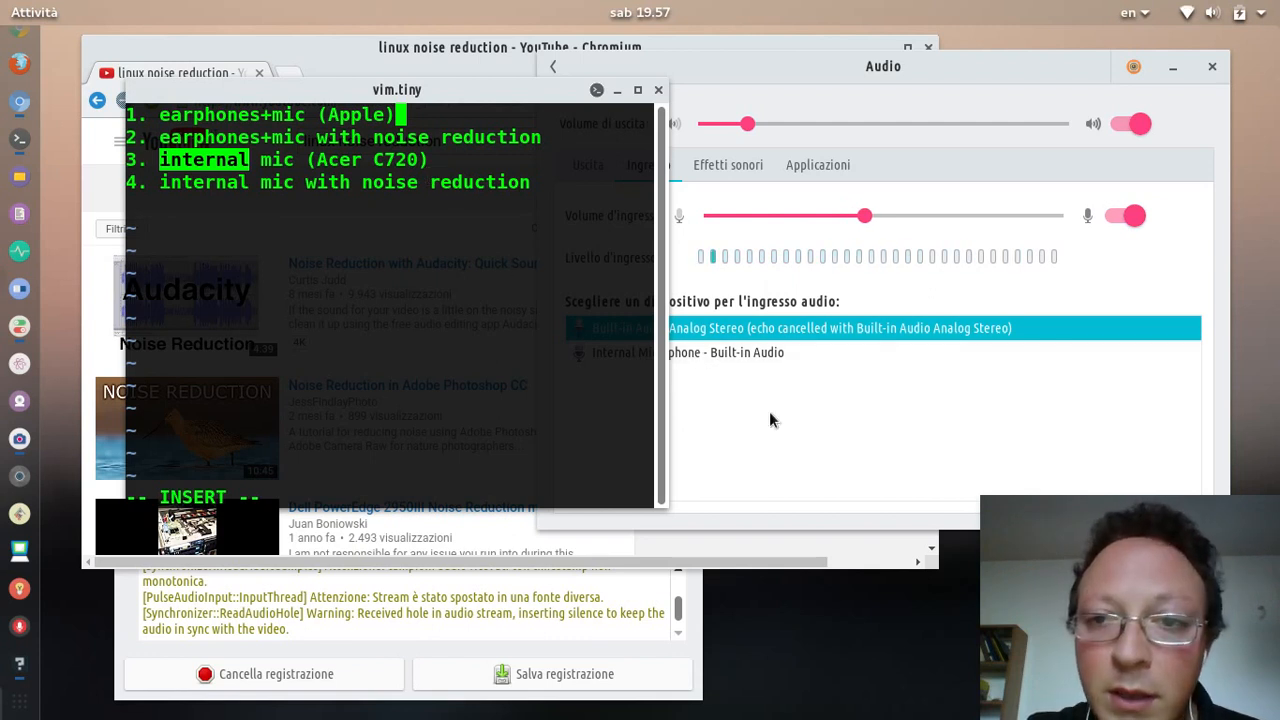
{"action": "double_click", "coordinate": [328, 182]}
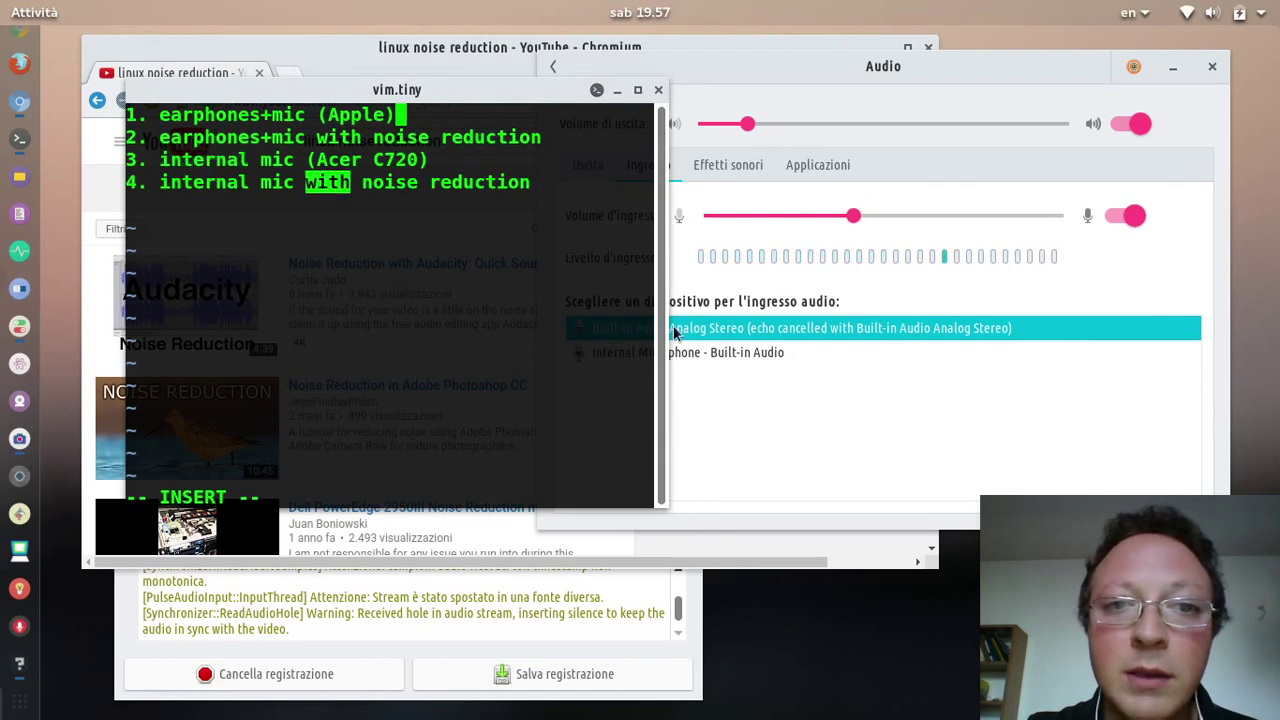
{"action": "left_click", "coordinate": [801, 397]}
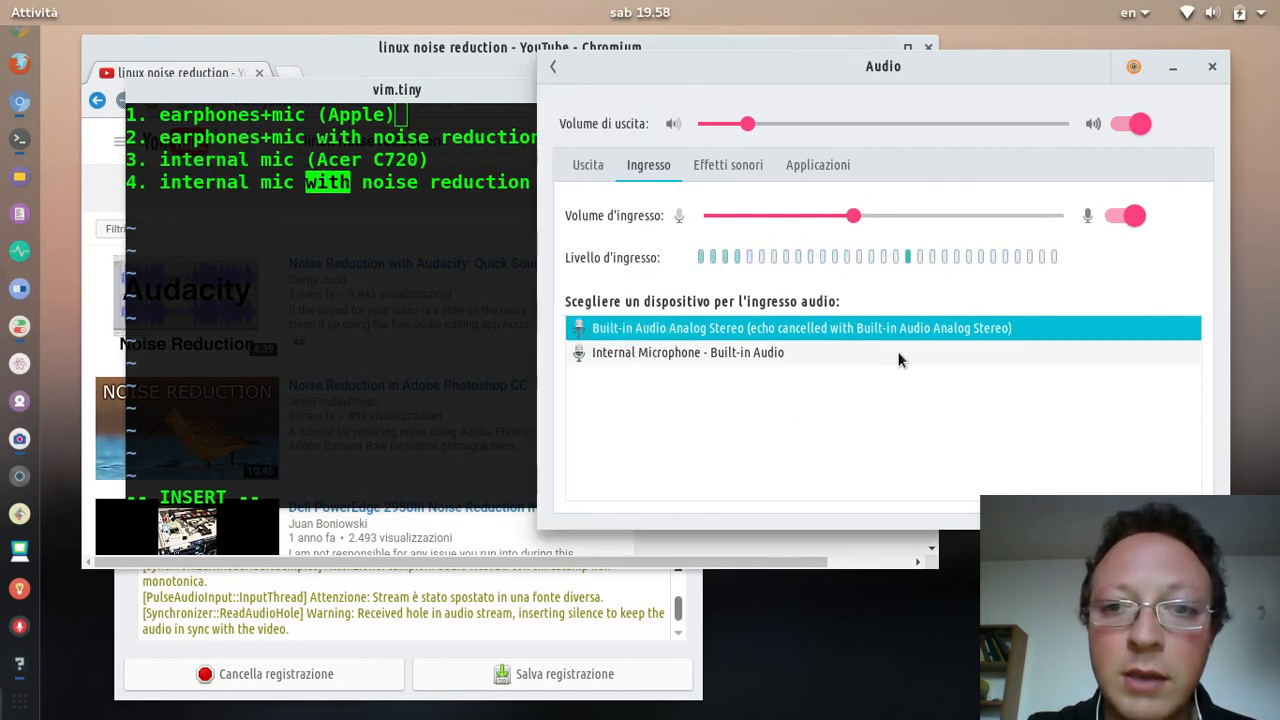
Step: Select 'Internal Microphone - Built-in Audio' as the audio input device
{"action": "left_click", "coordinate": [759, 352]}
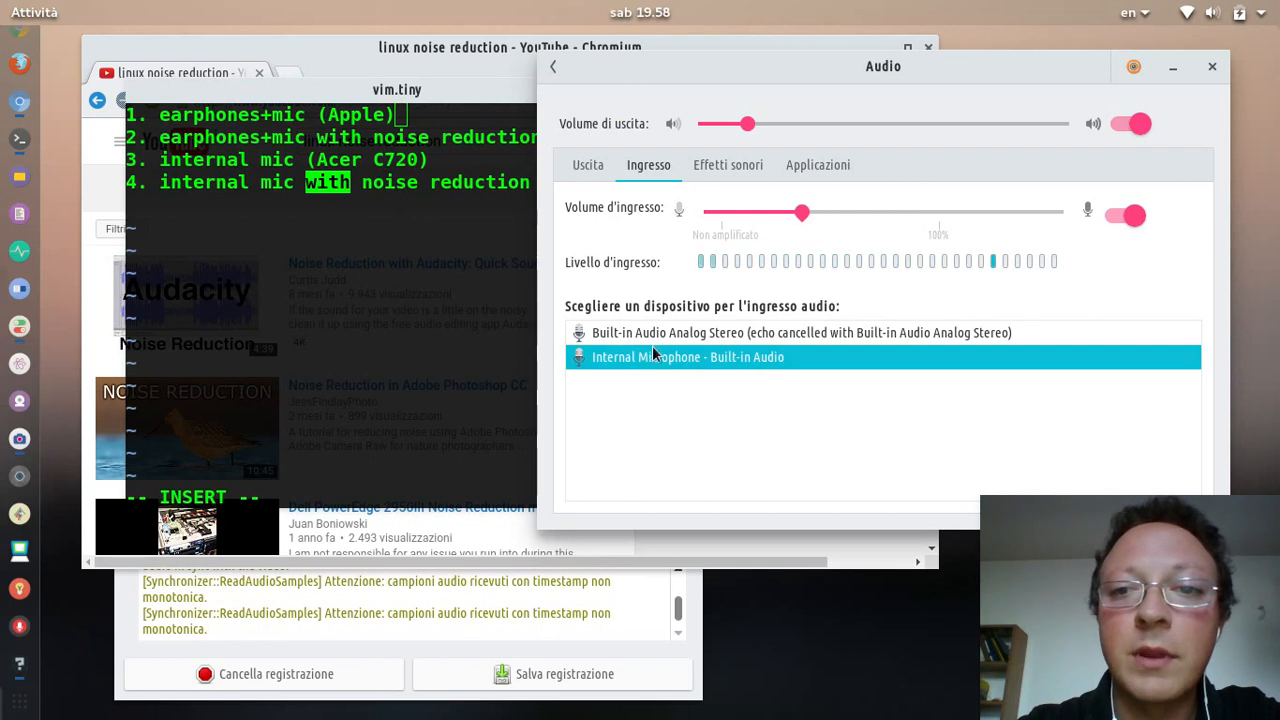
Step: Select the echo-cancelled 'Built-in Audio Analog Stereo' device as input again
{"action": "left_click", "coordinate": [1006, 335]}
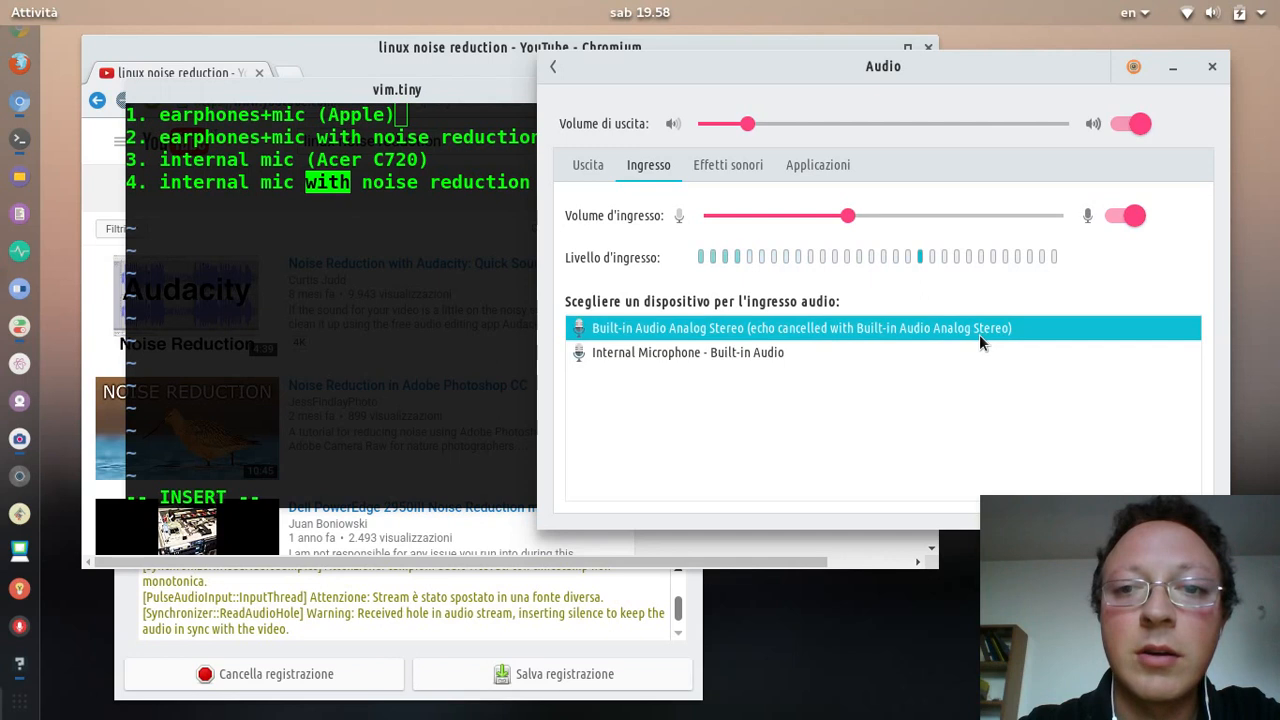